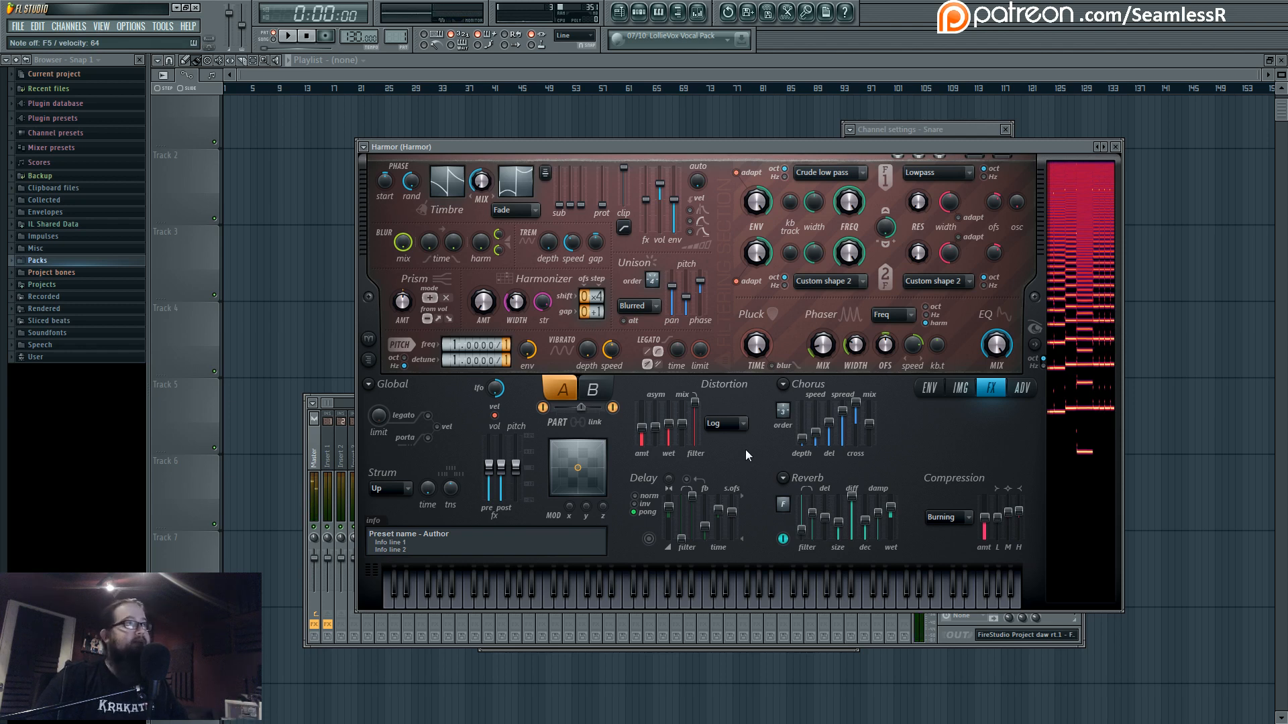
Display the Pluck shape curve of part B in the envelope editor
{"action": "left_click", "coordinate": [593, 389]}
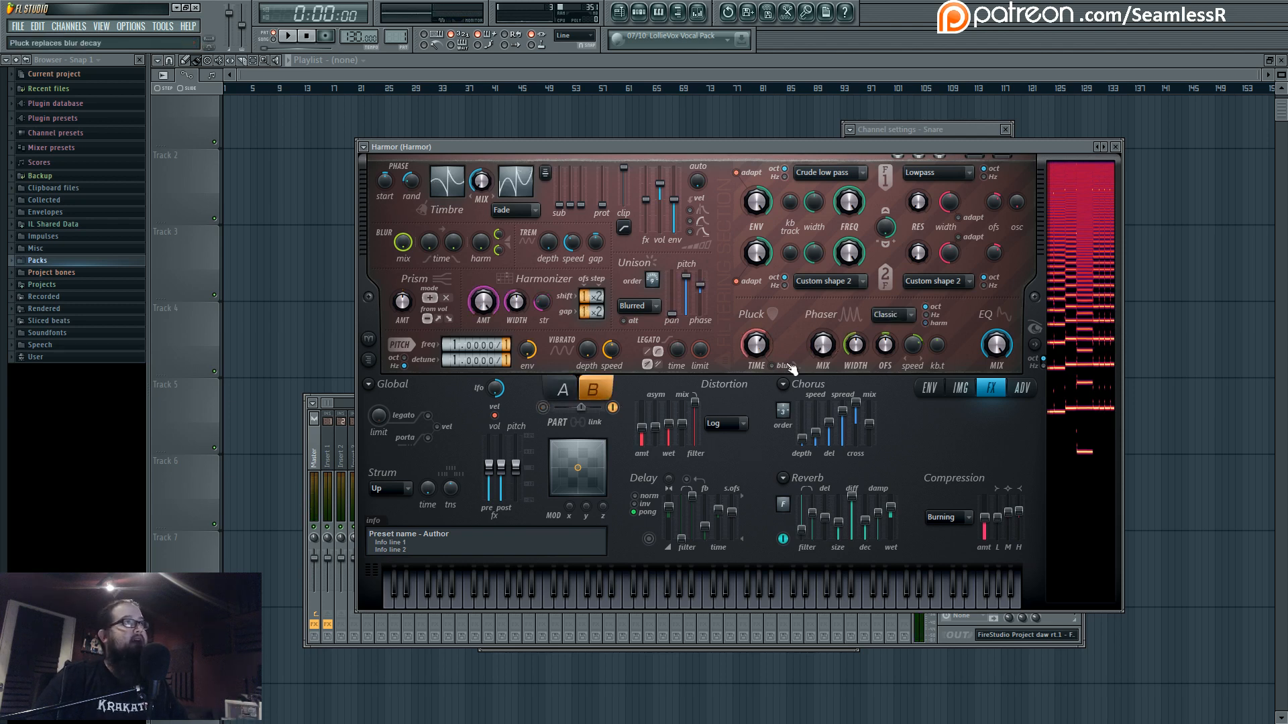
{"action": "left_click", "coordinate": [929, 388]}
{"action": "left_click", "coordinate": [712, 388]}
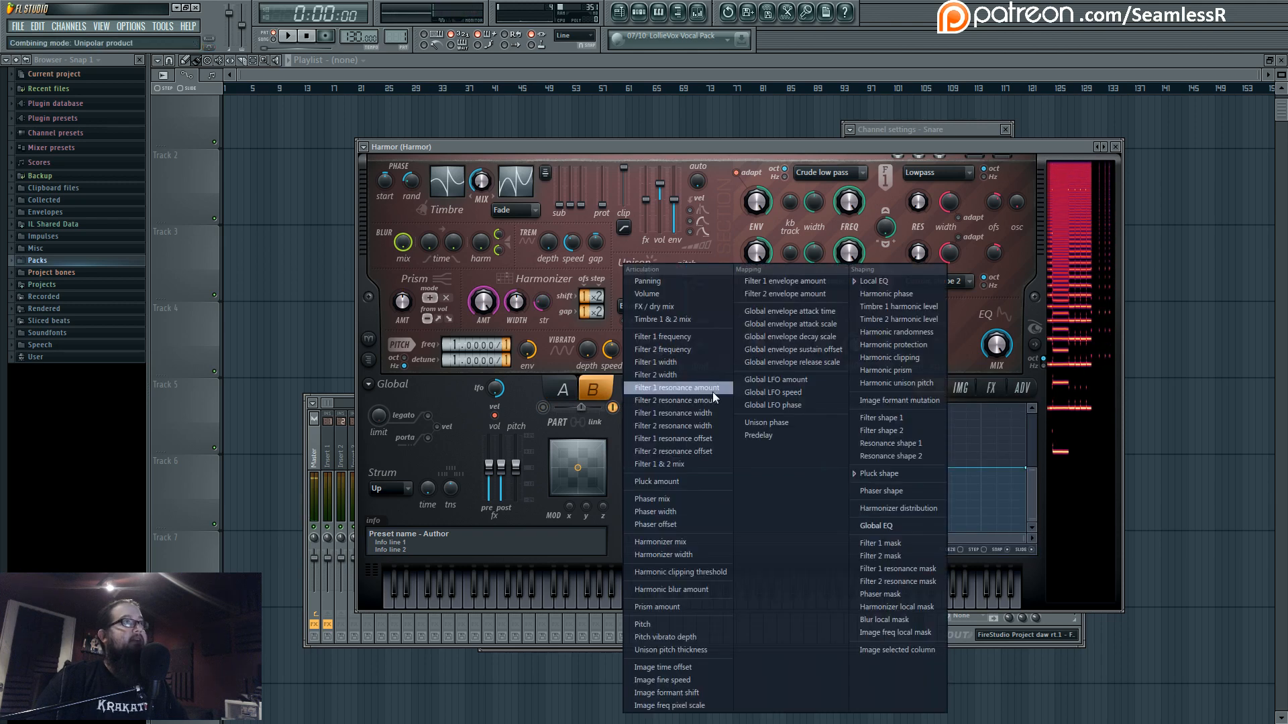
{"action": "left_click", "coordinate": [894, 475]}
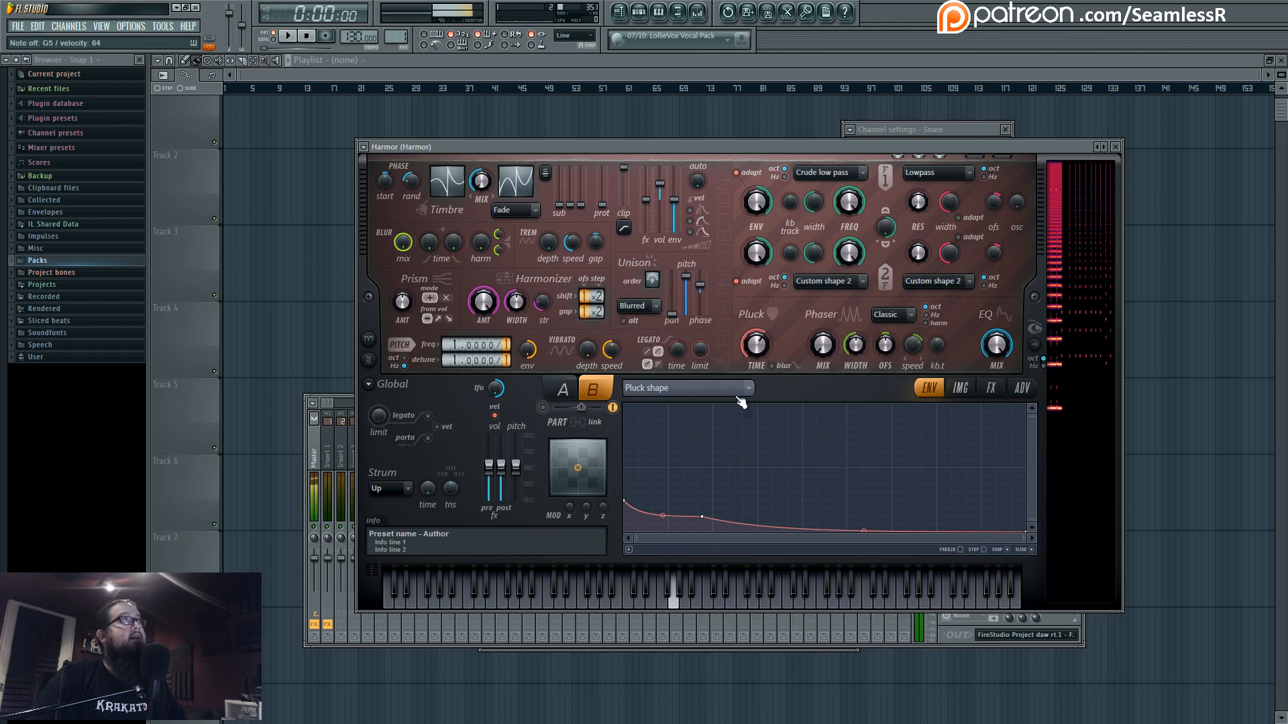
Examine the advanced settings of parts A and B, particularly part B's ramp time
{"action": "left_click", "coordinate": [1021, 387]}
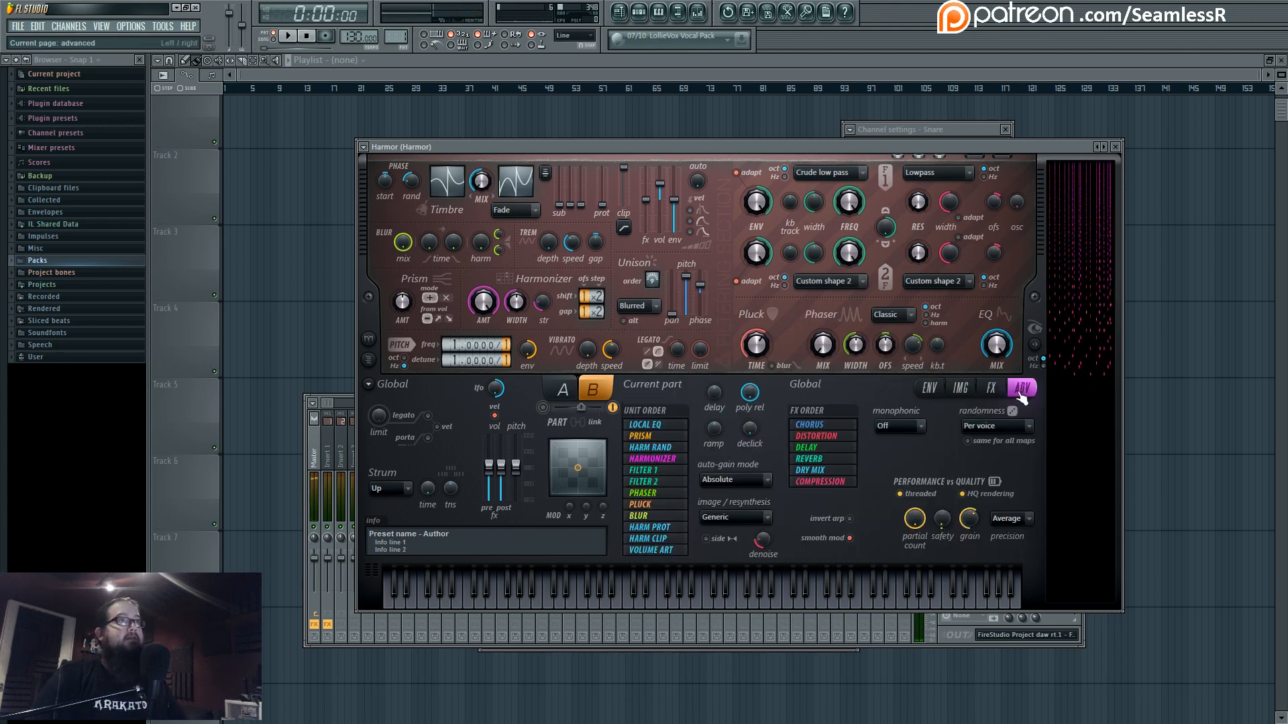
{"action": "left_click", "coordinate": [563, 389]}
{"action": "left_click", "coordinate": [592, 389]}
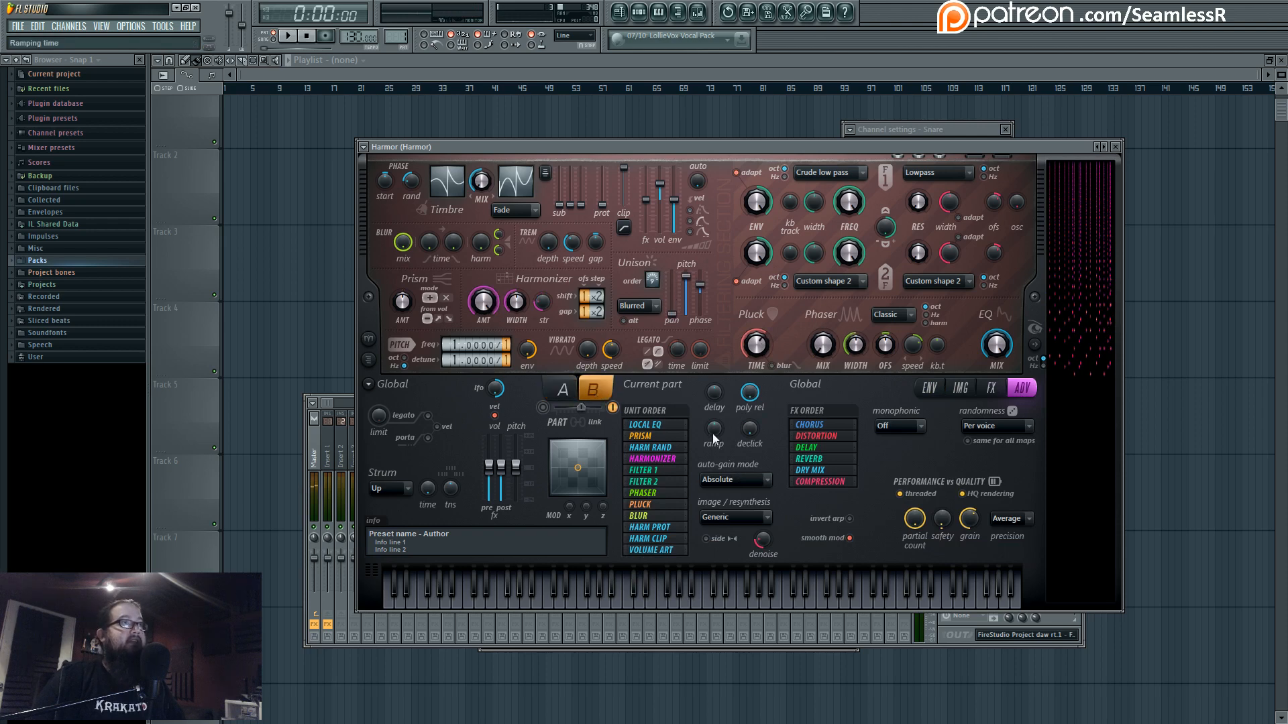
{"action": "left_click_drag", "start_coordinate": [712, 433], "coordinate": [713, 433]}
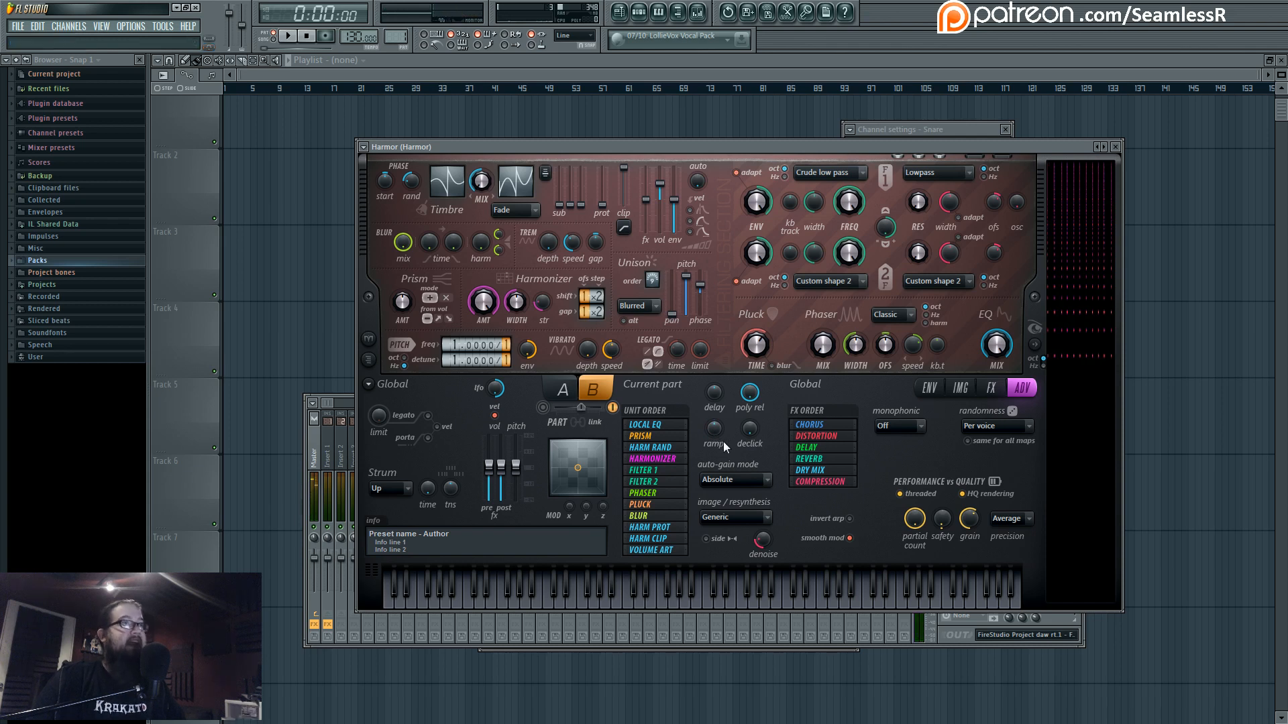
Inspect part A's Pitch envelope and audition the sound with the envelope switched off and back on
{"action": "left_click", "coordinate": [564, 392]}
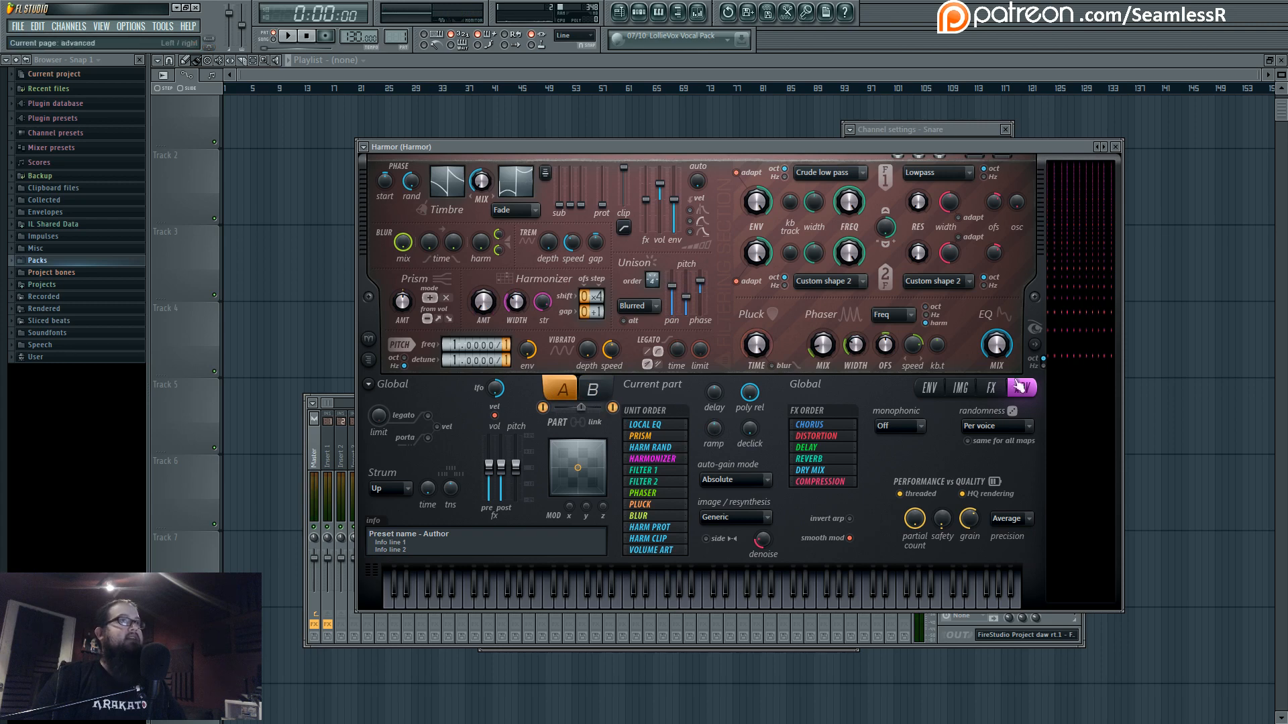
{"action": "left_click", "coordinate": [931, 388]}
{"action": "left_click", "coordinate": [726, 392]}
{"action": "left_click", "coordinate": [678, 637]}
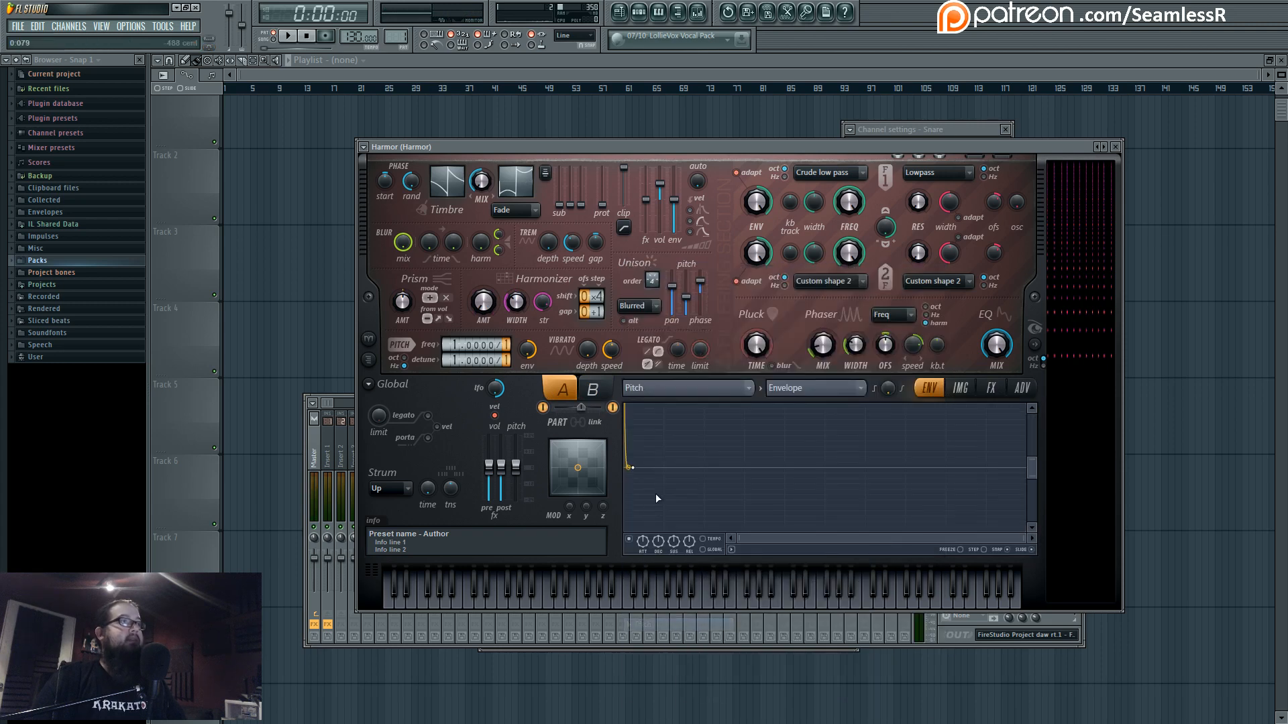
{"action": "mouse_move", "coordinate": [1034, 469]}
{"action": "left_mouse_down"}
{"action": "mouse_move", "coordinate": [1031, 384]}
{"action": "mouse_move", "coordinate": [1039, 472]}
{"action": "left_mouse_up"}
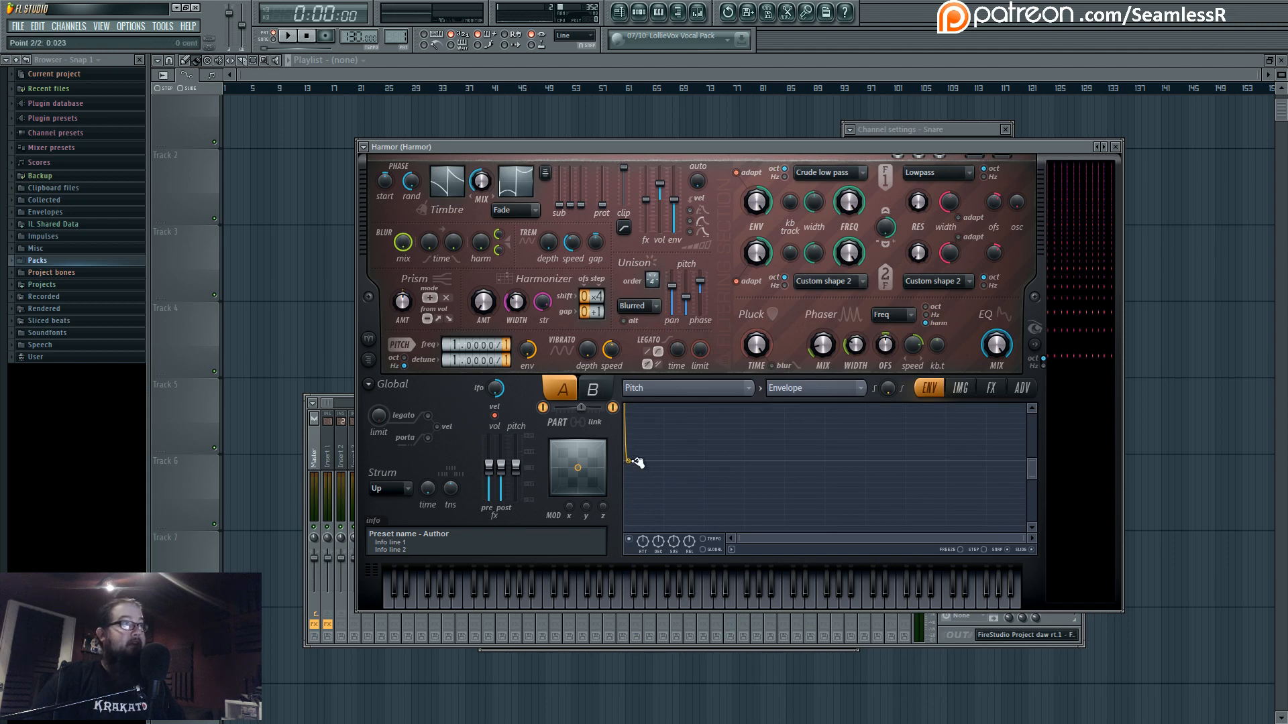
{"action": "left_click", "coordinate": [629, 539]}
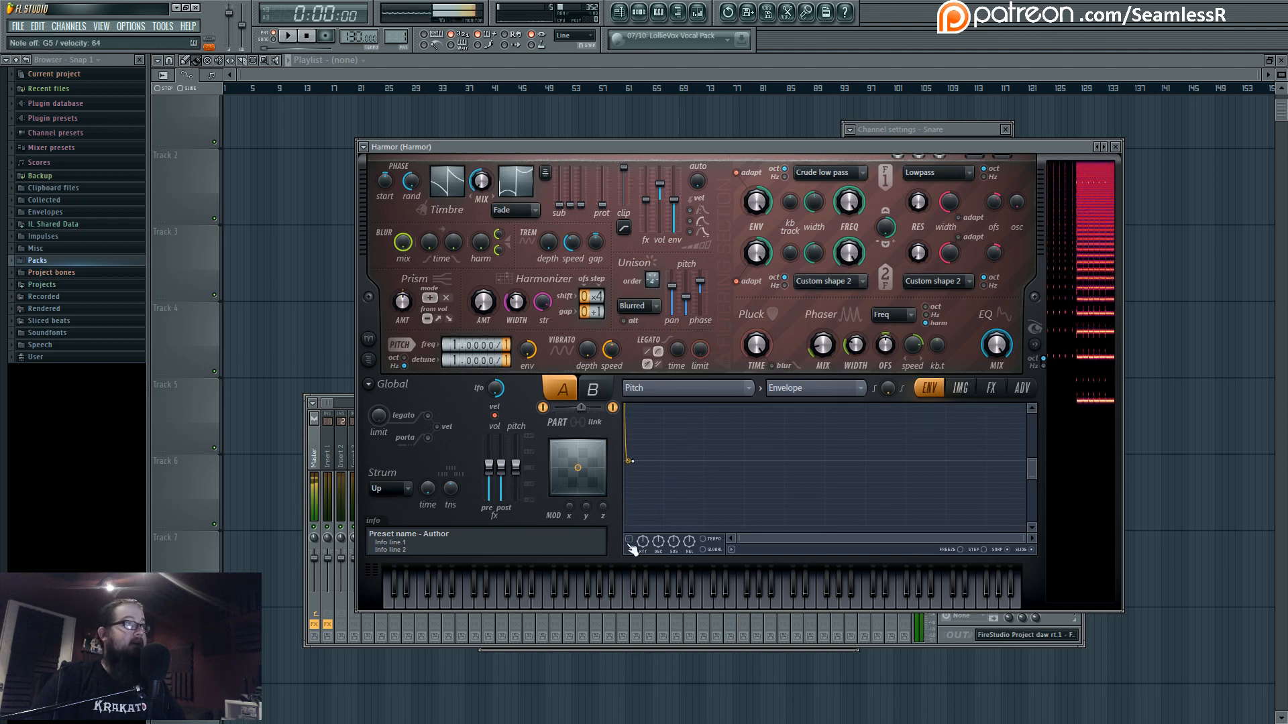
{"action": "left_click", "coordinate": [629, 540]}
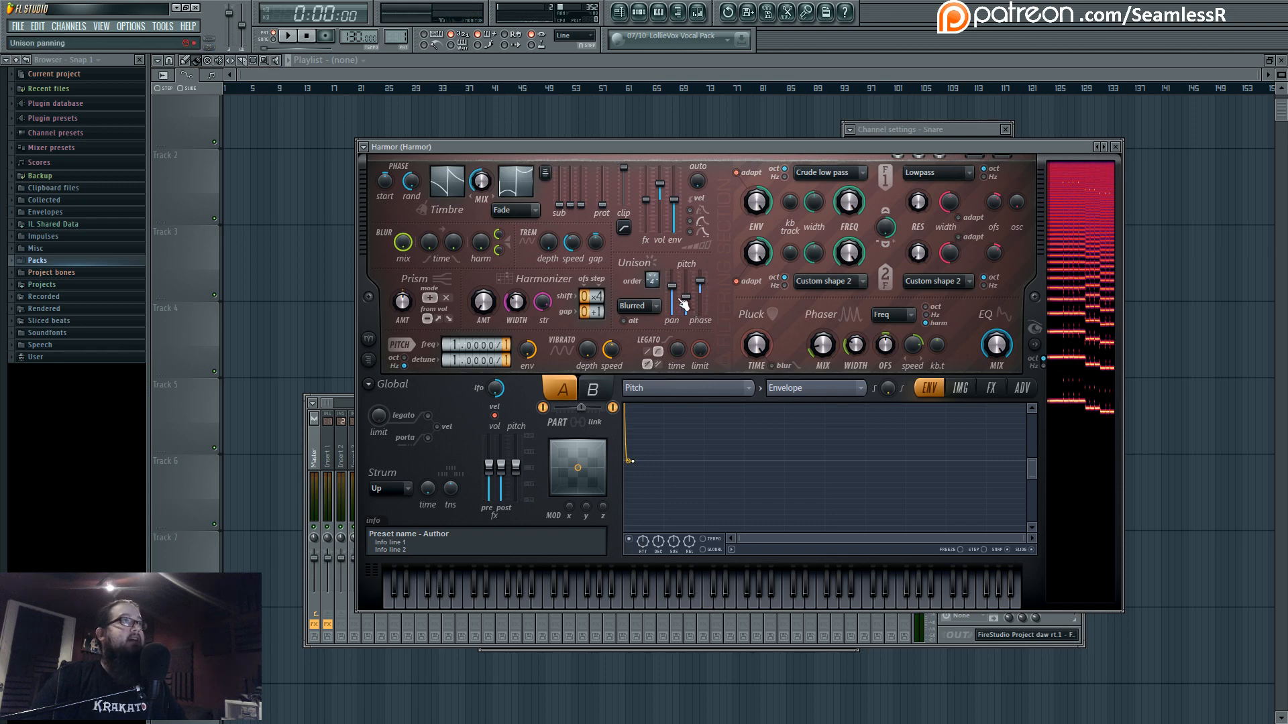
View part A's Harmonic unison pitch curve and audition the Phaser mix amount
{"action": "left_click", "coordinate": [715, 394]}
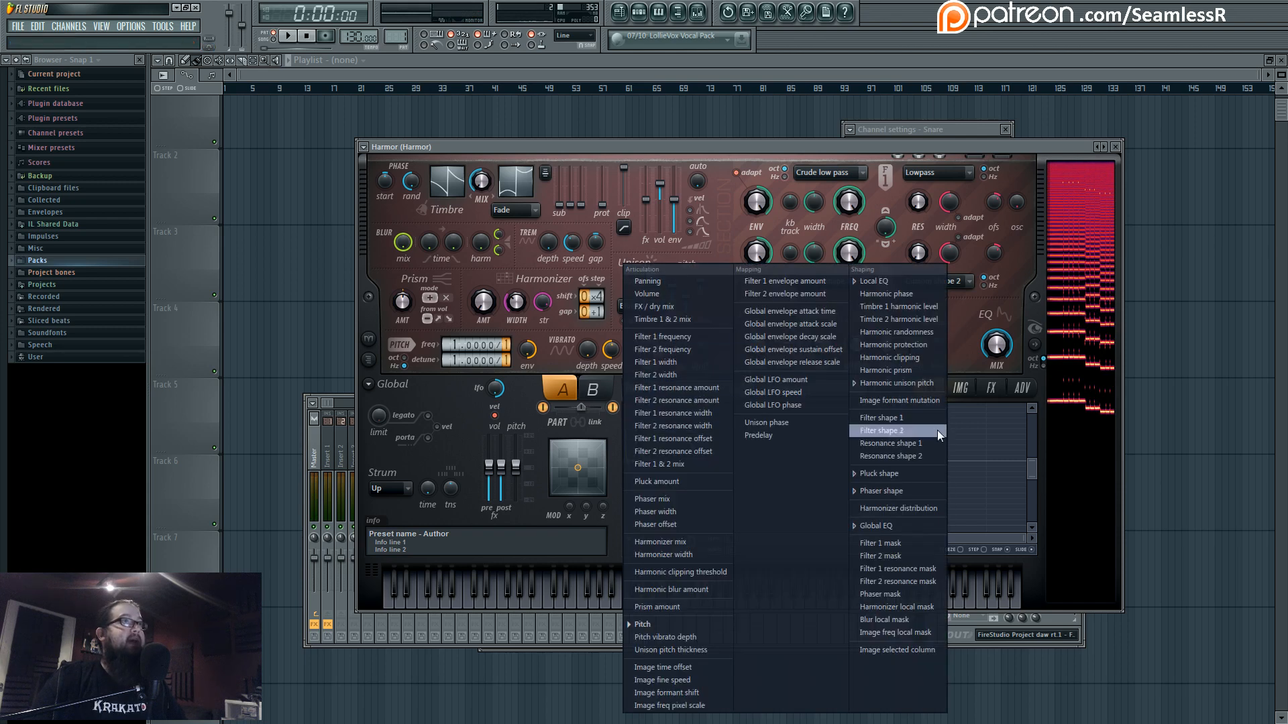
{"action": "left_click", "coordinate": [937, 429]}
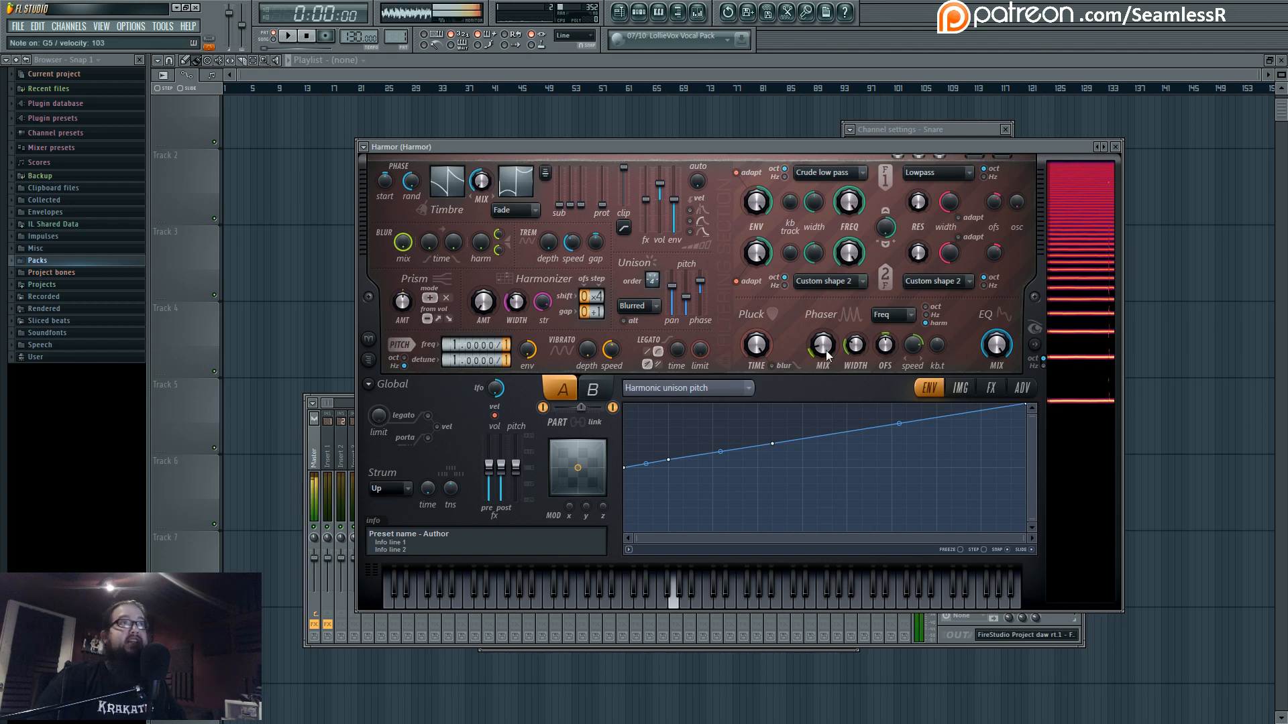
{"action": "left_click_drag", "start_coordinate": [822, 349], "coordinate": [822, 275]}
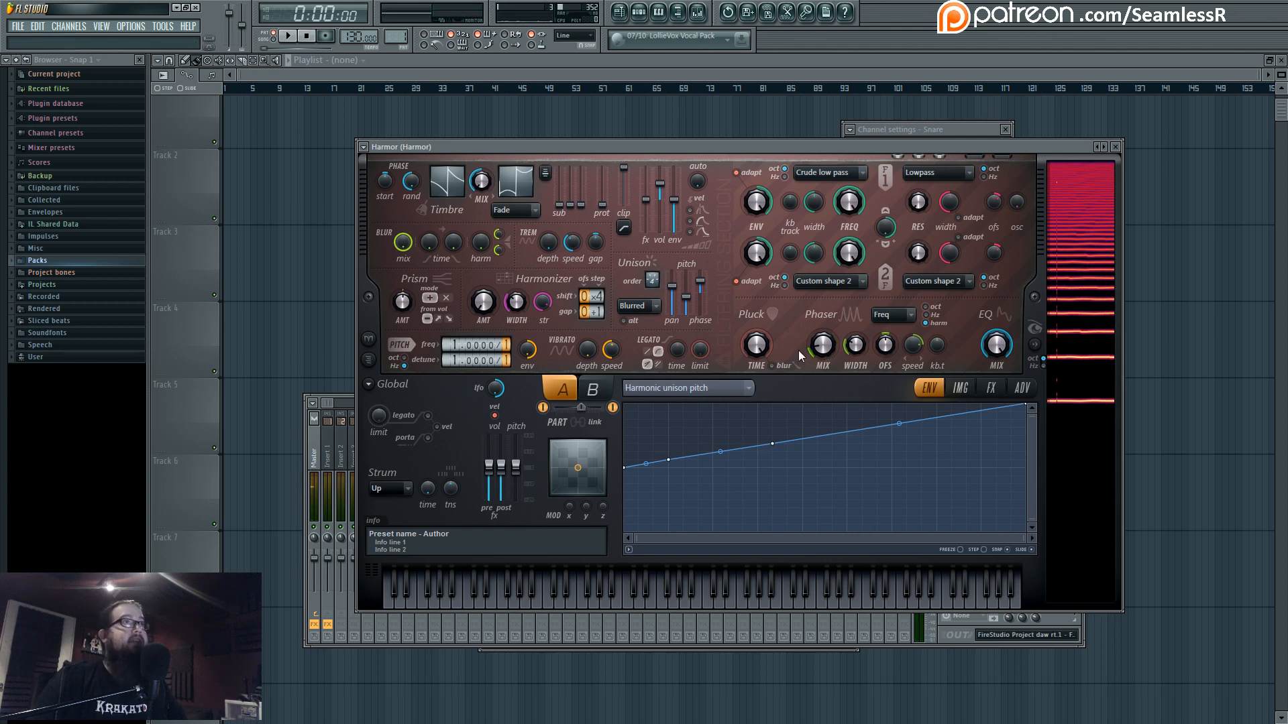
Set part A's Phaser width Unison index mapping to a straight line falling from above the centre to below it
{"action": "right_click", "coordinate": [845, 342]}
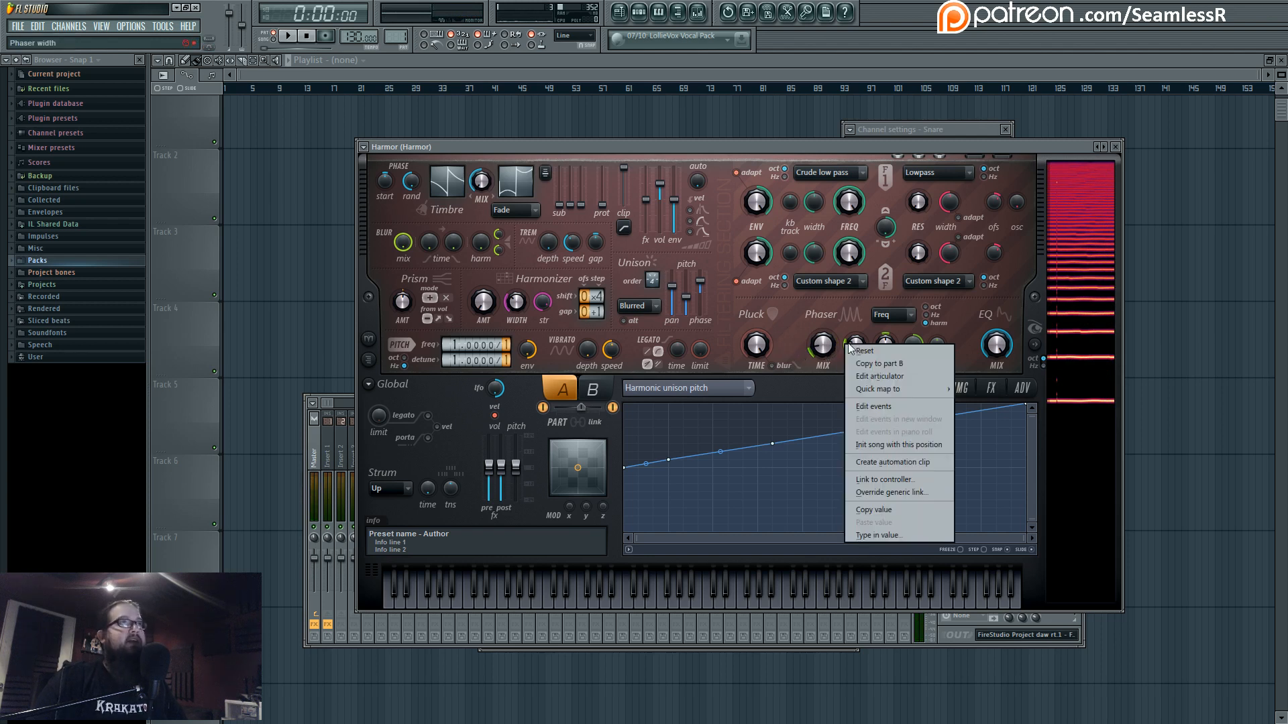
{"action": "left_click", "coordinate": [873, 377]}
{"action": "left_click", "coordinate": [815, 389]}
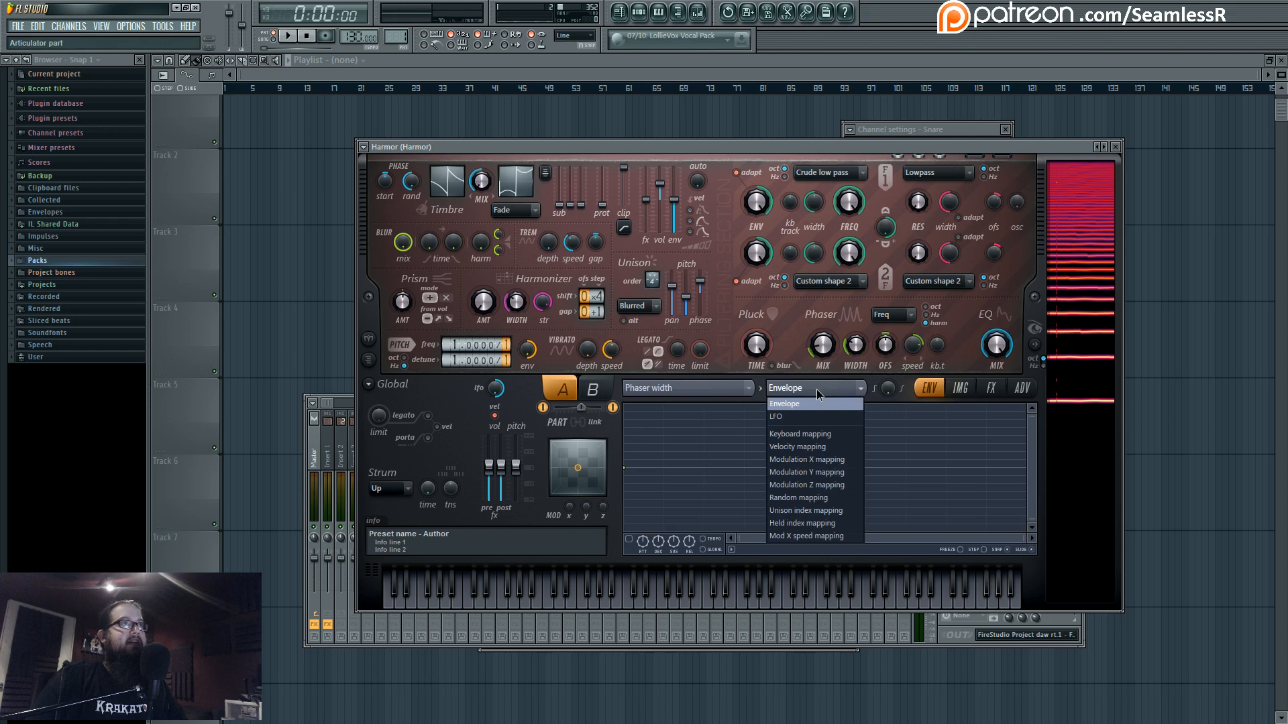
{"action": "left_click", "coordinate": [811, 535]}
{"action": "left_click_drag", "start_coordinate": [1025, 468], "coordinate": [1025, 500]}
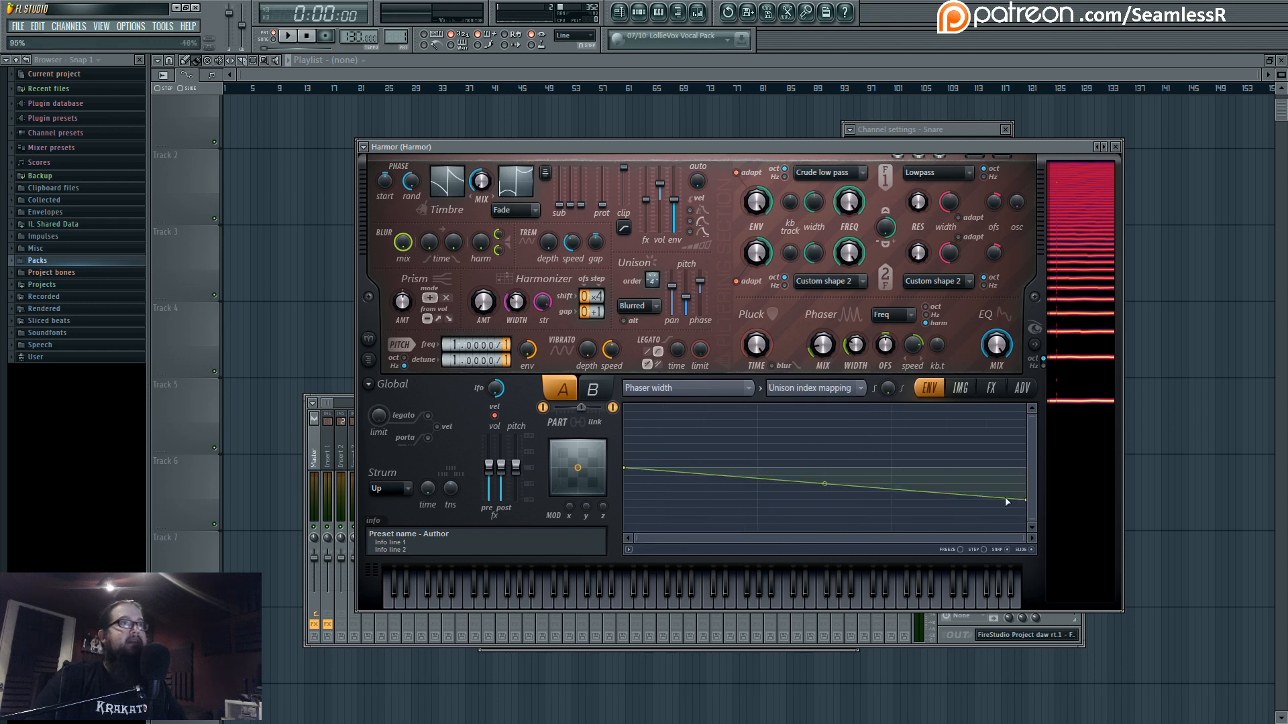
{"action": "left_click_drag", "start_coordinate": [625, 467], "coordinate": [628, 444]}
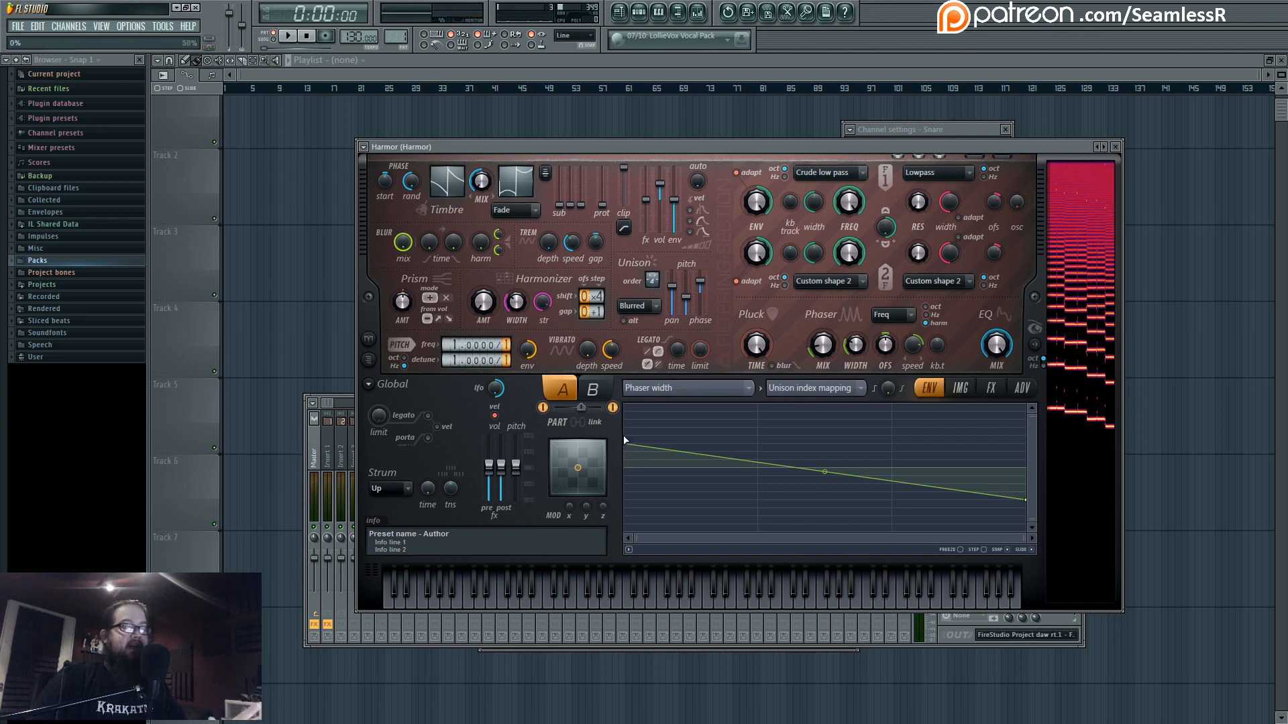
Look over the advanced settings and the distortion, chorus, delay, reverb and compression effects settings
{"action": "left_click", "coordinate": [1022, 387]}
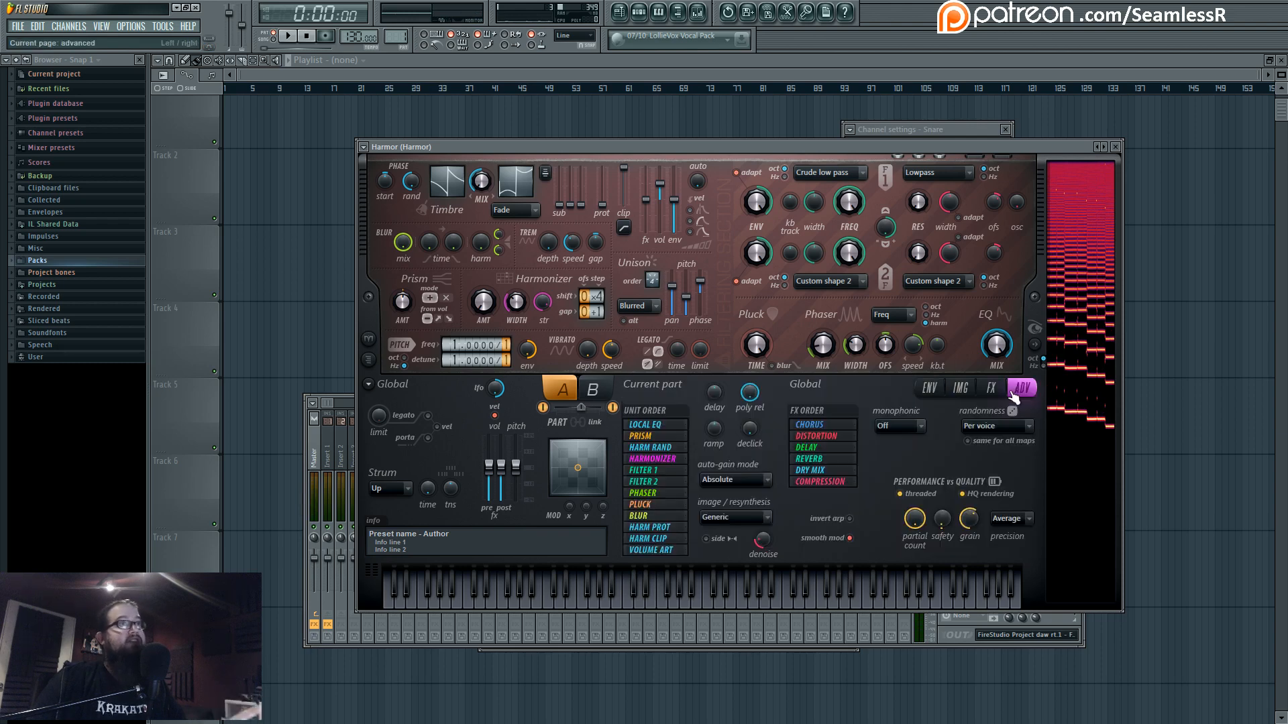
{"action": "left_click", "coordinate": [990, 388]}
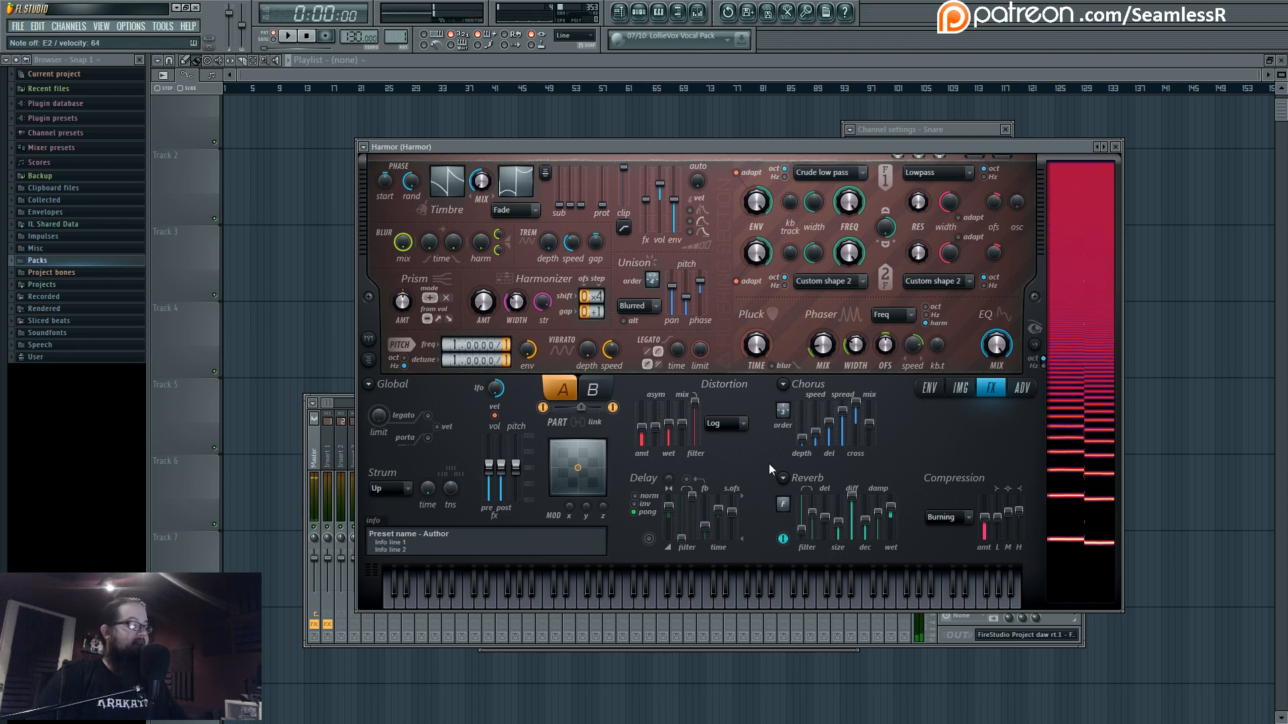
Hide the playlist and reposition the Harmor window over the mixer
{"action": "key", "text": "F5"}
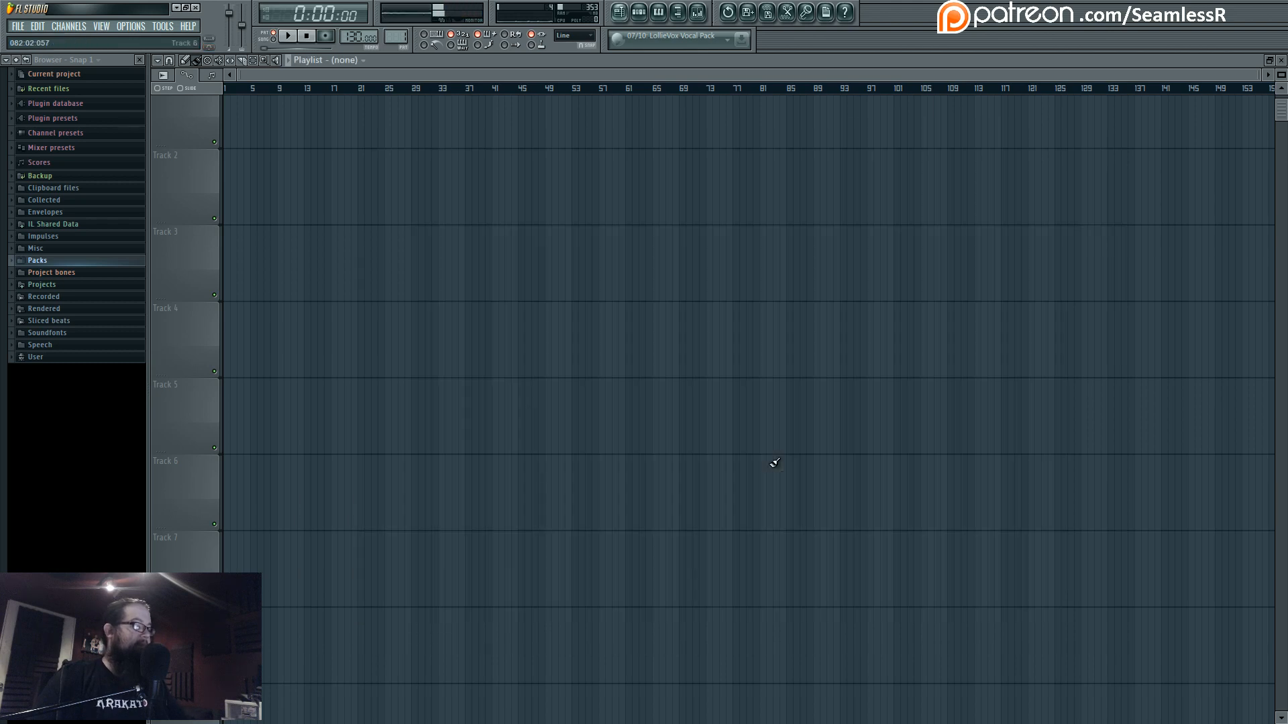
{"action": "left_click", "coordinate": [621, 14]}
{"action": "left_click", "coordinate": [638, 14]}
{"action": "left_click", "coordinate": [638, 14]}
{"action": "left_click_drag", "start_coordinate": [617, 148], "coordinate": [616, 137]}
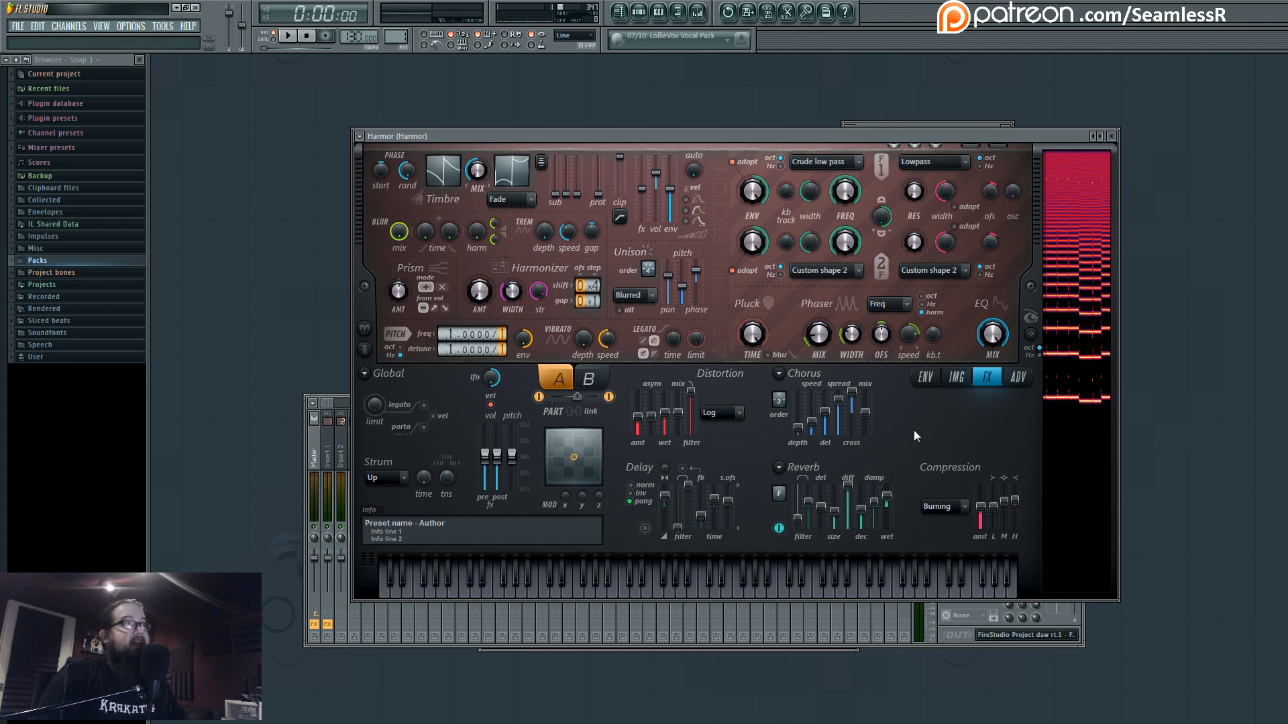
{"action": "left_click_drag", "start_coordinate": [551, 135], "coordinate": [510, 148]}
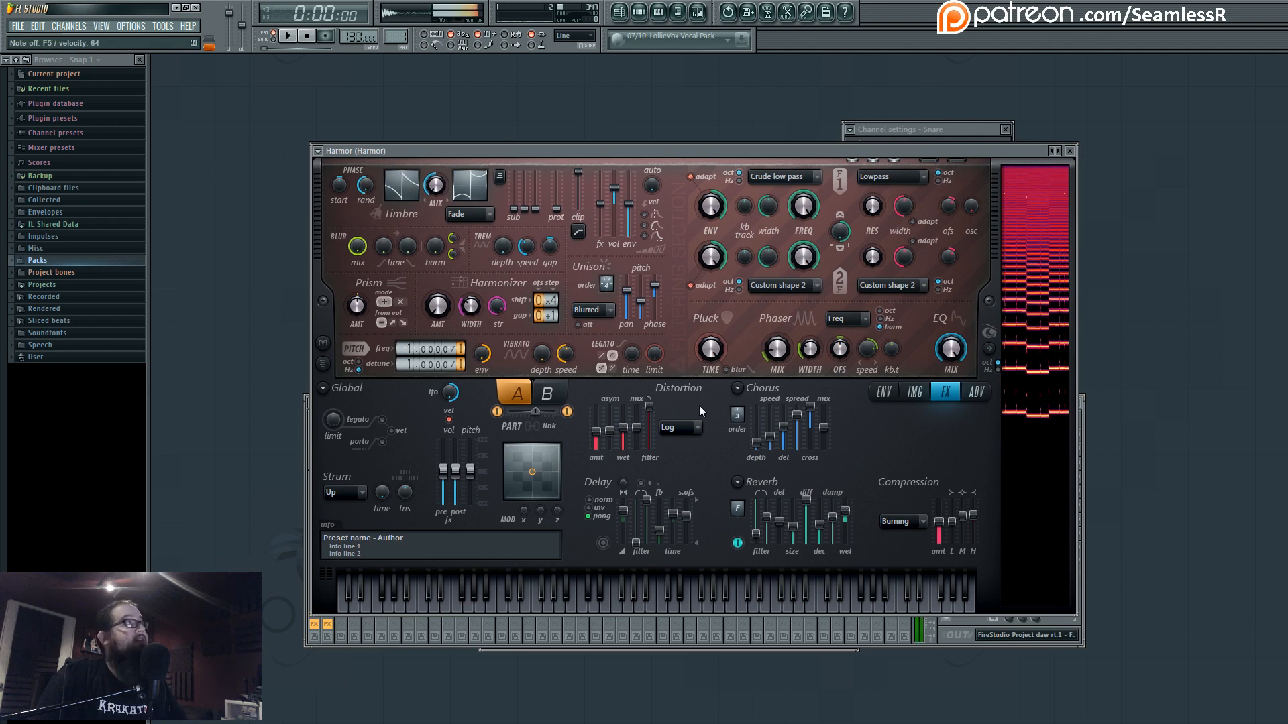
Try the phase randomness control and examine part A's Pitch envelope again
{"action": "mouse_move", "coordinate": [365, 185]}
{"action": "left_mouse_down"}
{"action": "mouse_move", "coordinate": [365, 261]}
{"action": "mouse_move", "coordinate": [372, 191]}
{"action": "left_mouse_up"}
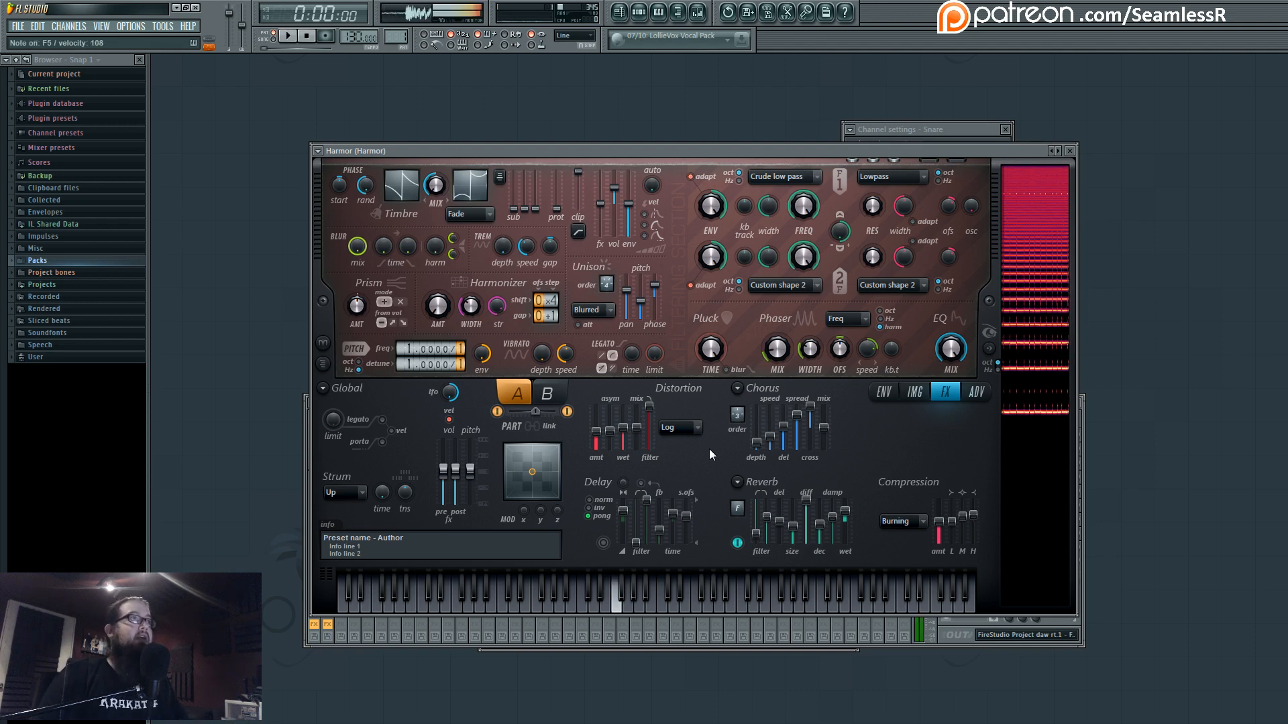
{"action": "left_click", "coordinate": [879, 394]}
{"action": "left_click", "coordinate": [636, 391]}
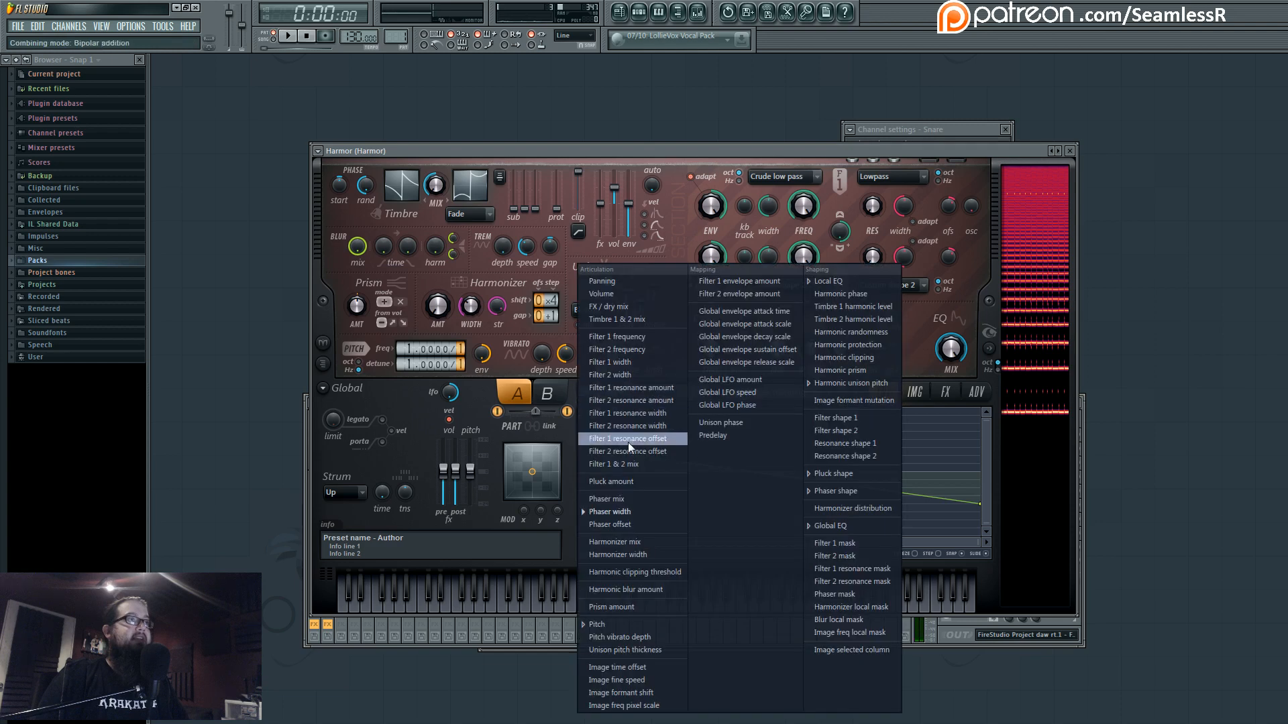
{"action": "left_click", "coordinate": [598, 624]}
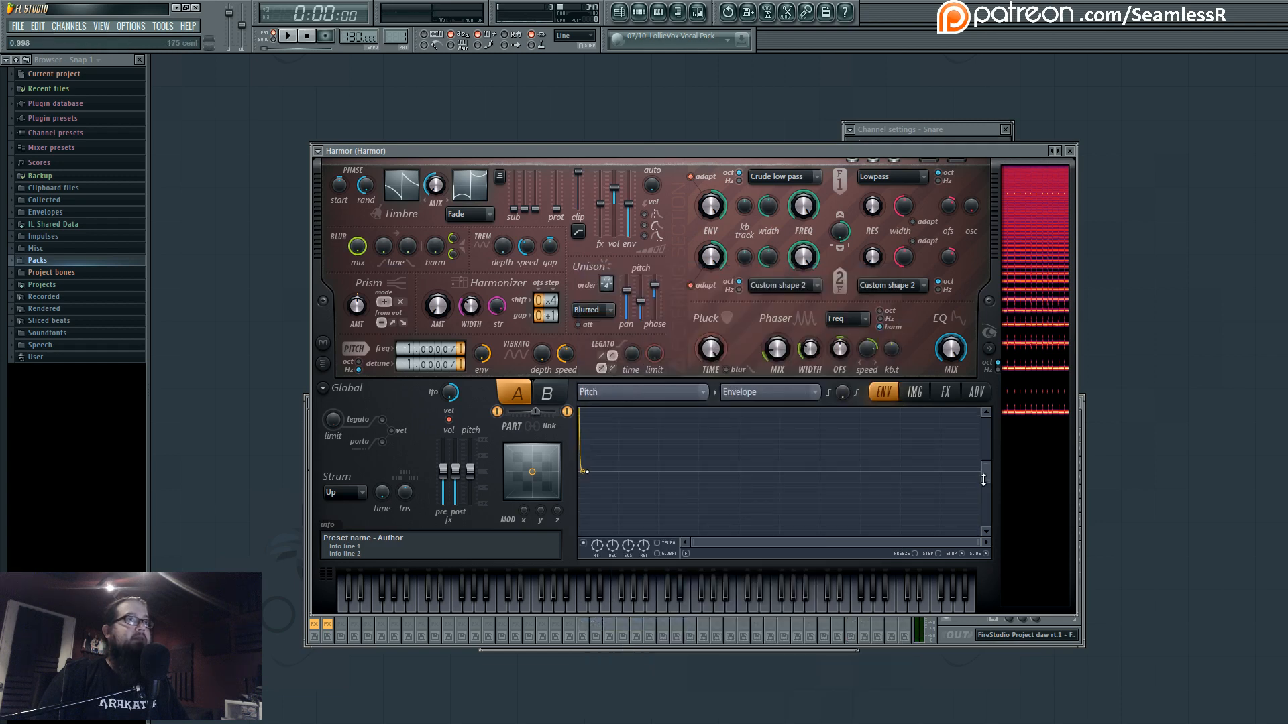
{"action": "scroll", "coordinate": [990, 480], "scroll_direction": "down", "scroll_amount": 2}
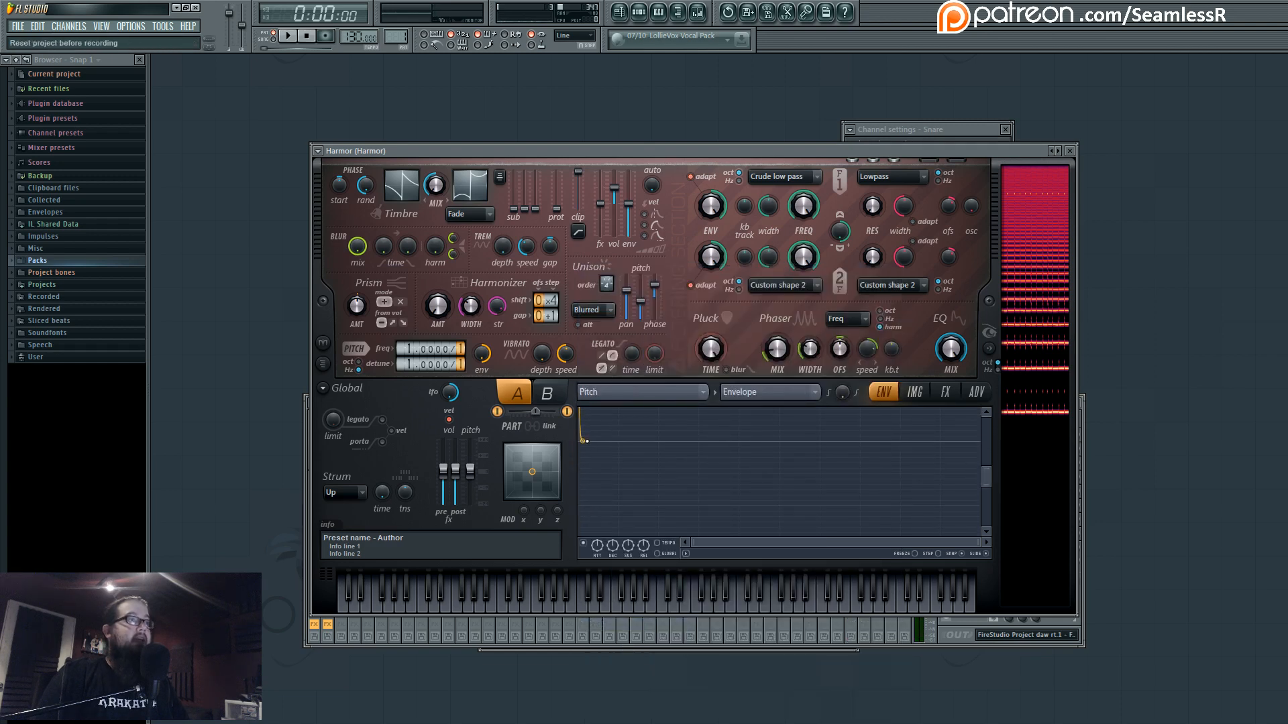
{"action": "mouse_move", "coordinate": [643, 148]}
{"action": "left_mouse_down"}
{"action": "mouse_move", "coordinate": [621, 158]}
{"action": "mouse_move", "coordinate": [648, 164]}
{"action": "left_mouse_up"}
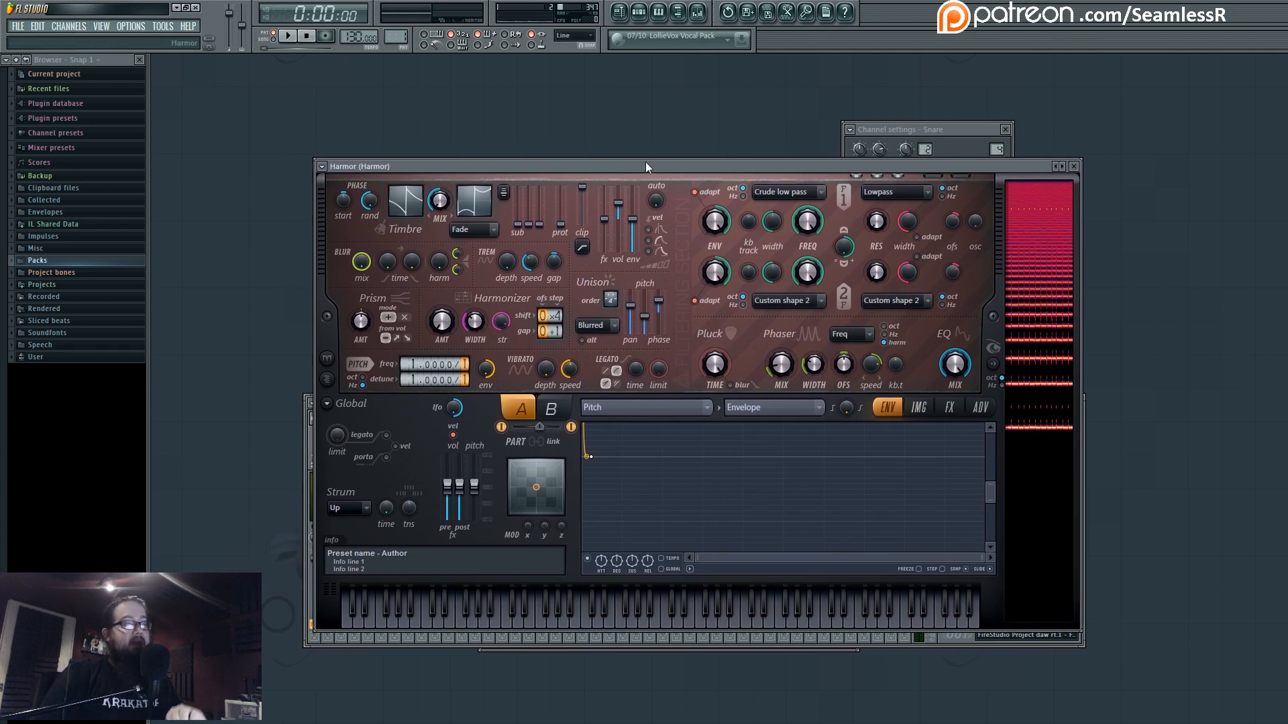